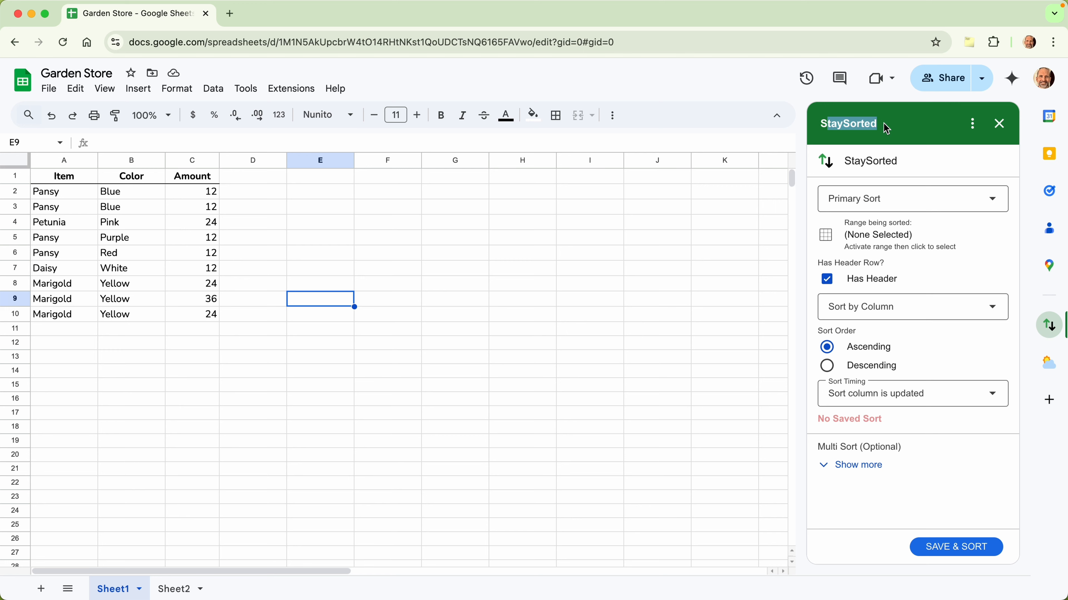
# Open the StaySorted add-on alongside the Garden Store spreadsheet
pyautogui.click(886, 128)
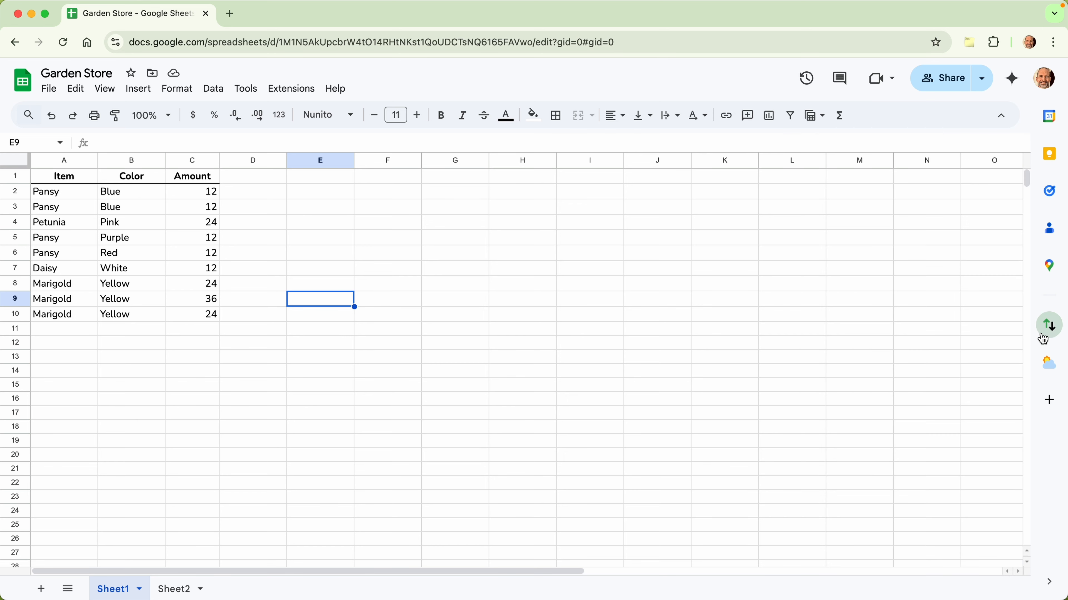
pyautogui.click(1046, 327)
pyautogui.click(1049, 325)
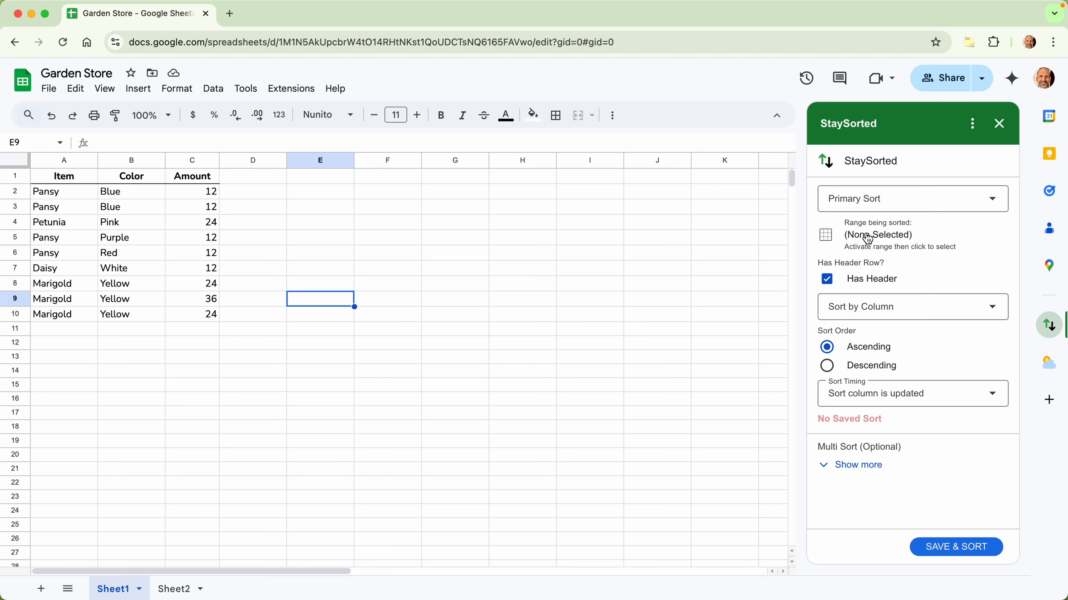
# Assign the table in A1:C10 on Sheet1, including its header row, as the range being sorted
pyautogui.moveTo(45, 179); pyautogui.dragTo(214, 315)
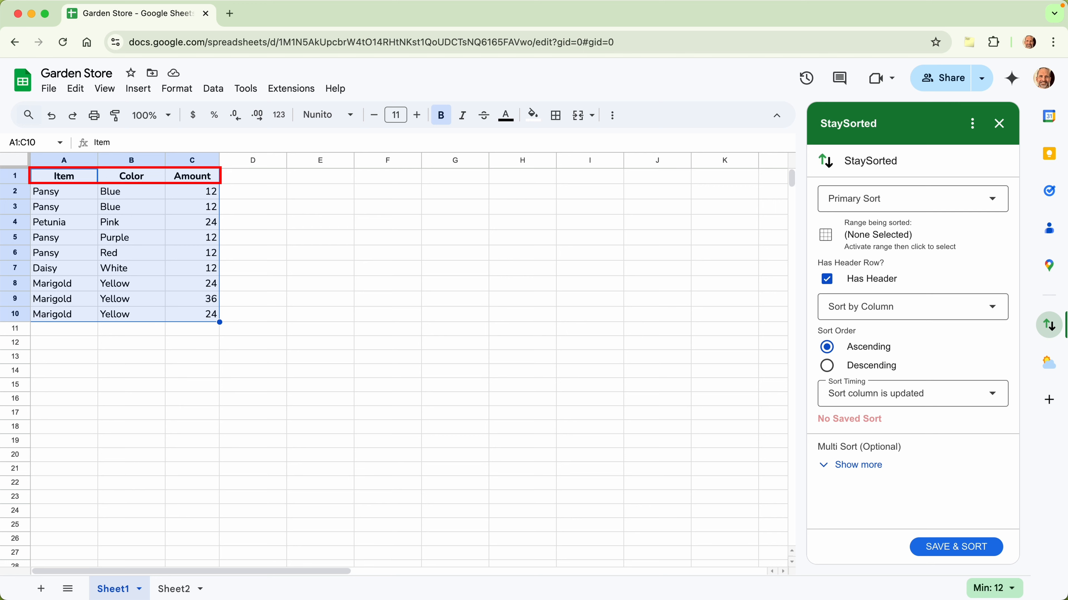
pyautogui.click(835, 283)
pyautogui.click(835, 282)
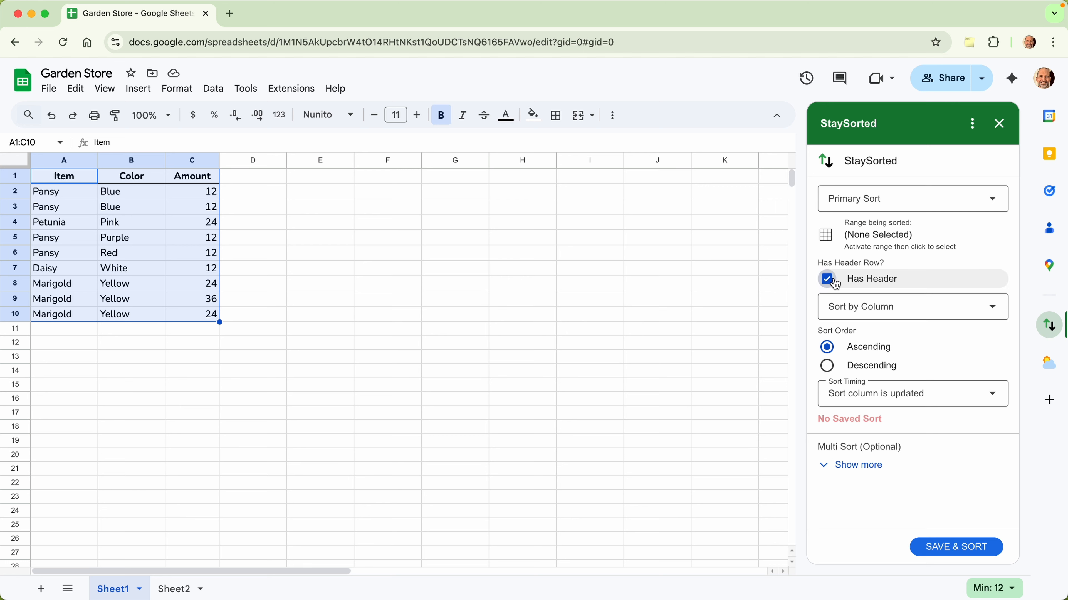
pyautogui.click(869, 236)
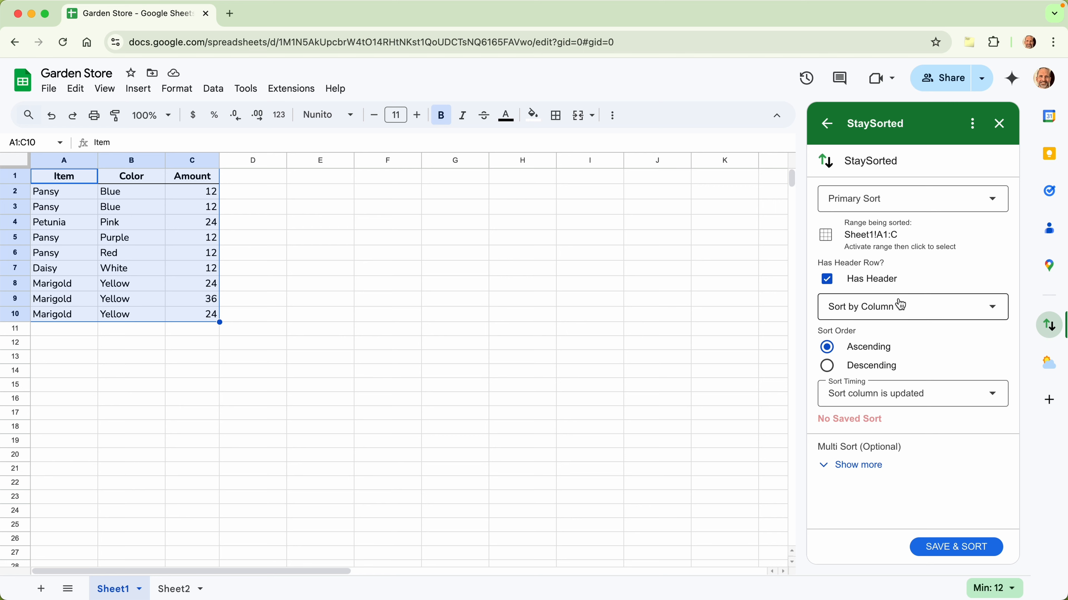
# Set the primary sort to use column A and to run when the rightmost column is updated
pyautogui.click(899, 314)
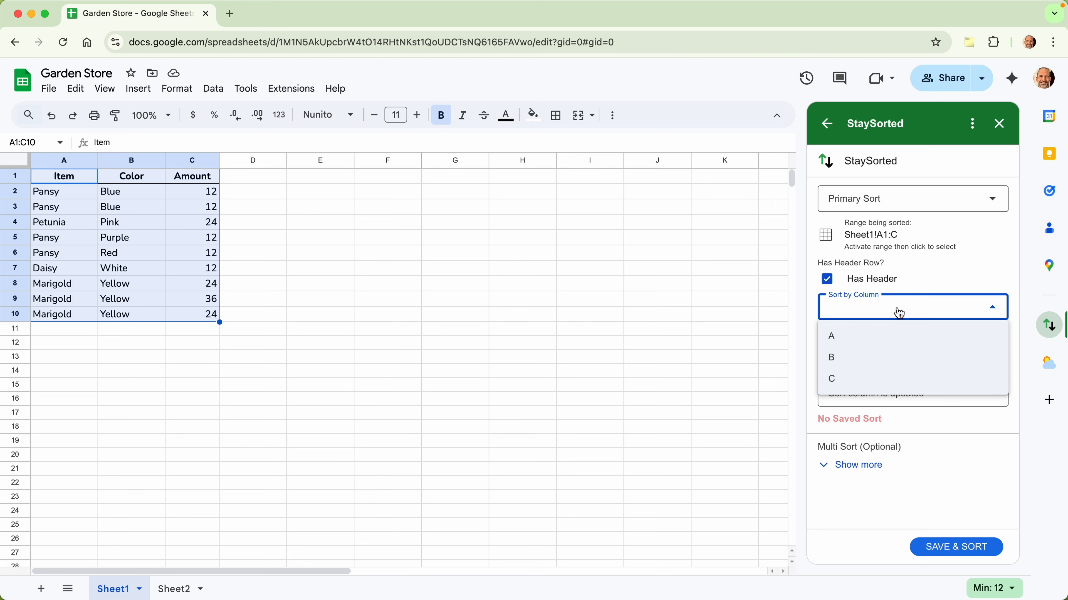
pyautogui.click(892, 337)
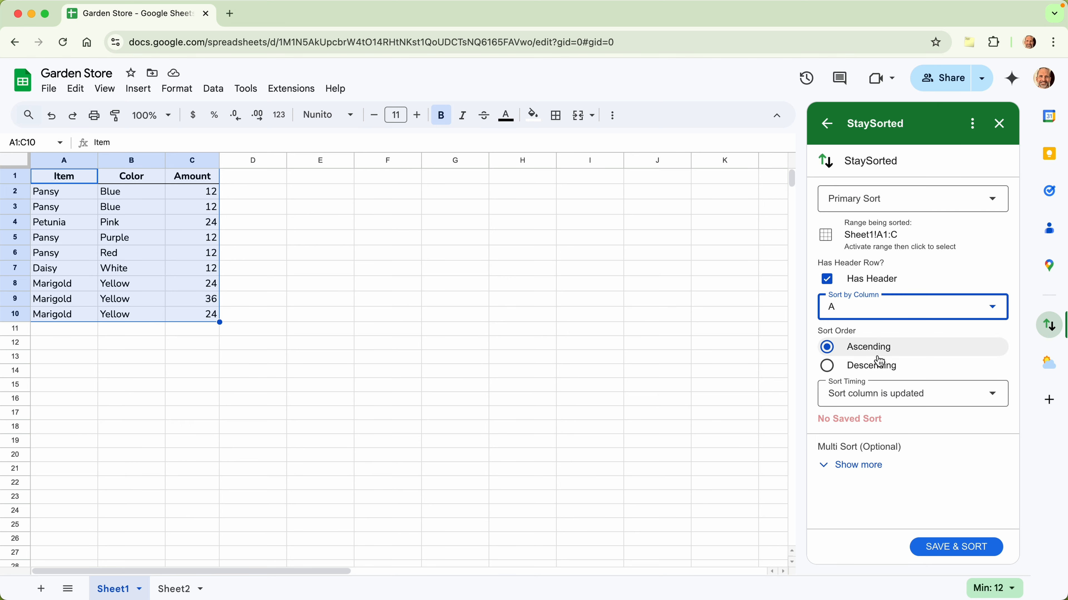
pyautogui.click(912, 393)
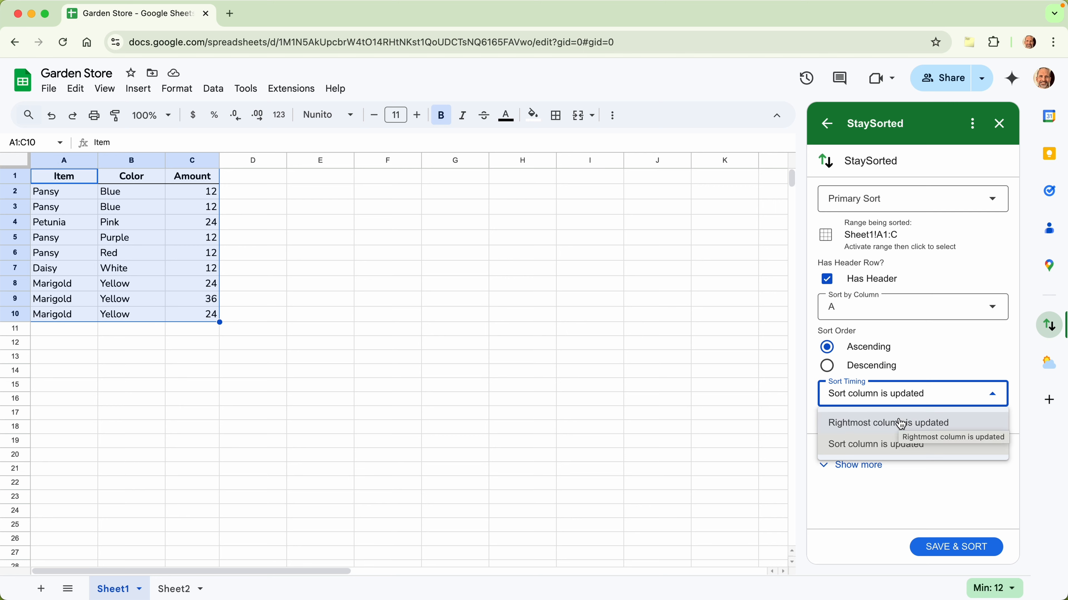
pyautogui.click(971, 426)
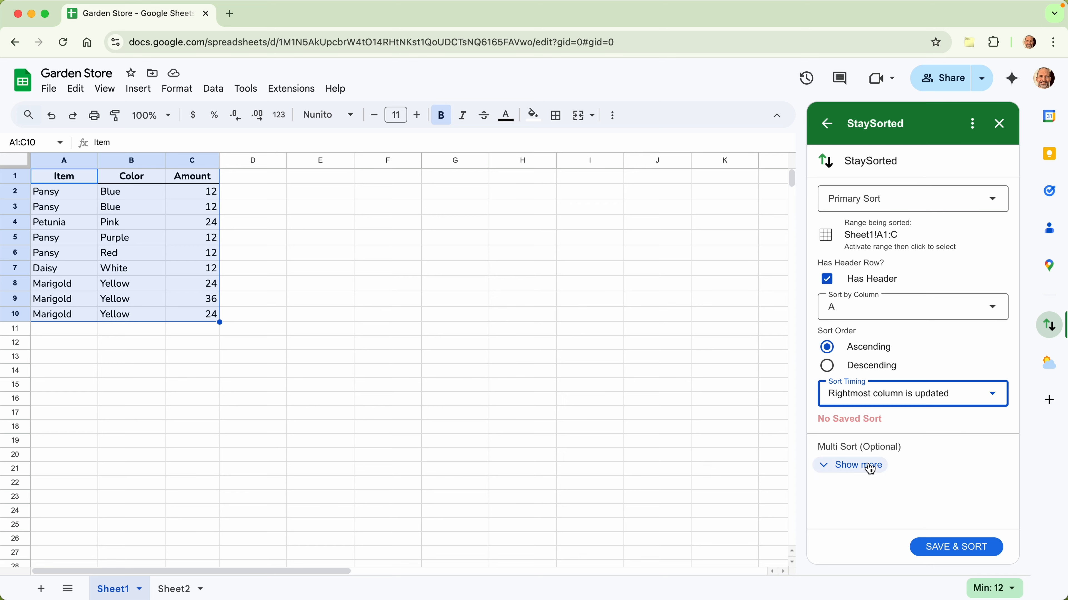
# Review the optional multi-sort settings without adding any, and save and run the primary sort
pyautogui.click(857, 465)
pyautogui.scroll(-5, 869, 469)
pyautogui.scroll(-1, 870, 469)
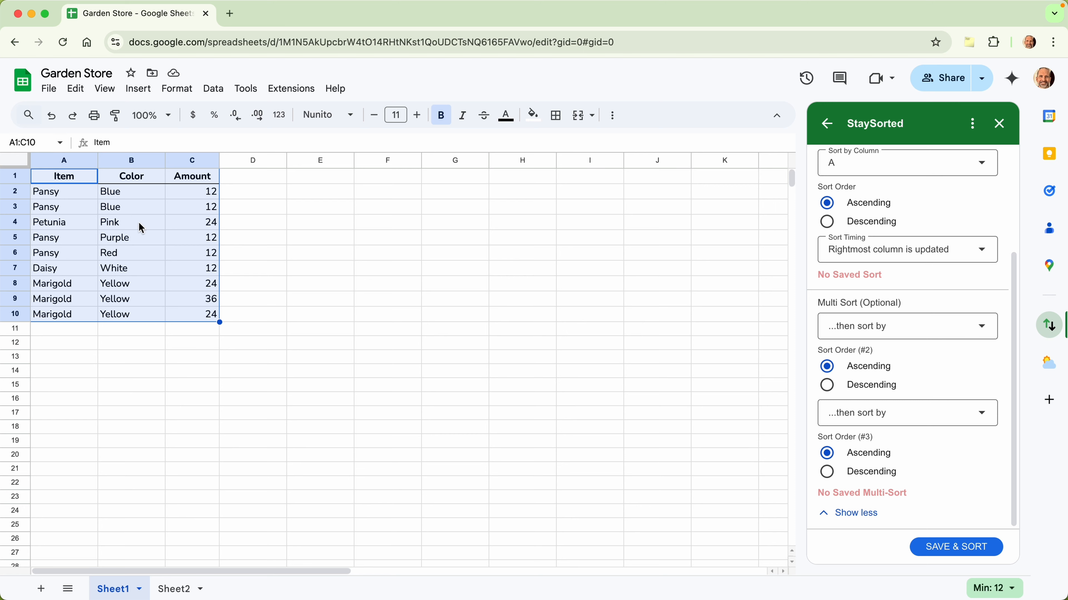
pyautogui.click(870, 512)
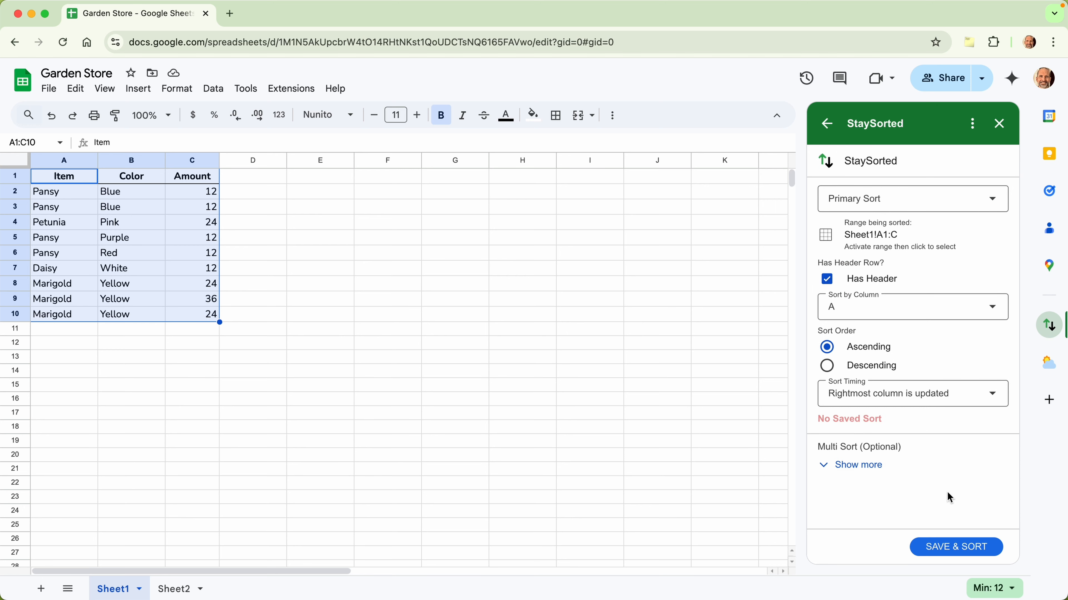
pyautogui.click(957, 548)
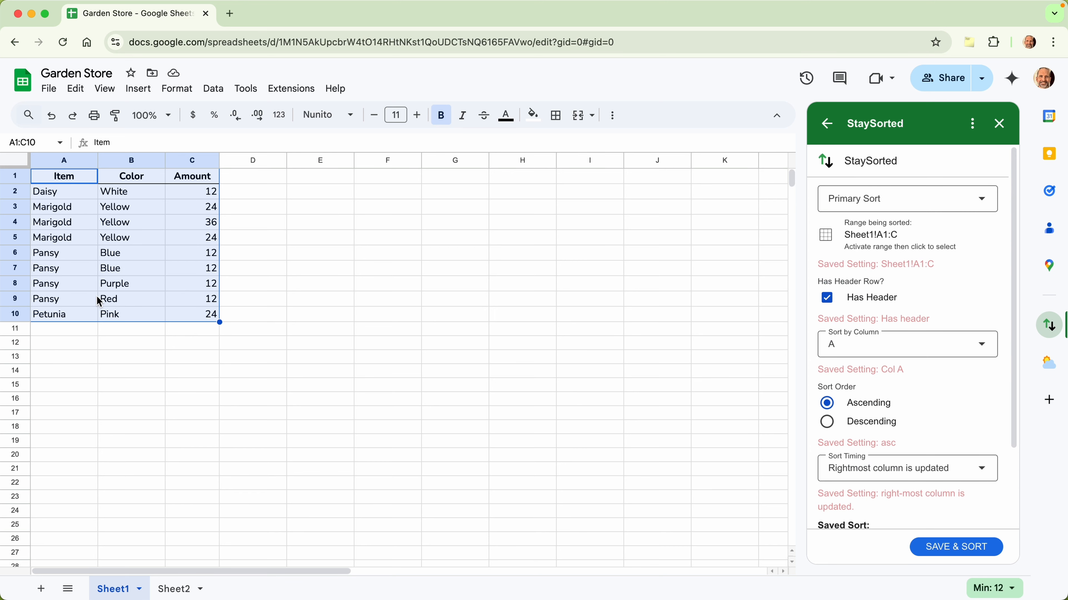
# Add a new entry in row 11 with item Marigold, color Yellow and amount 24
pyautogui.click(59, 196)
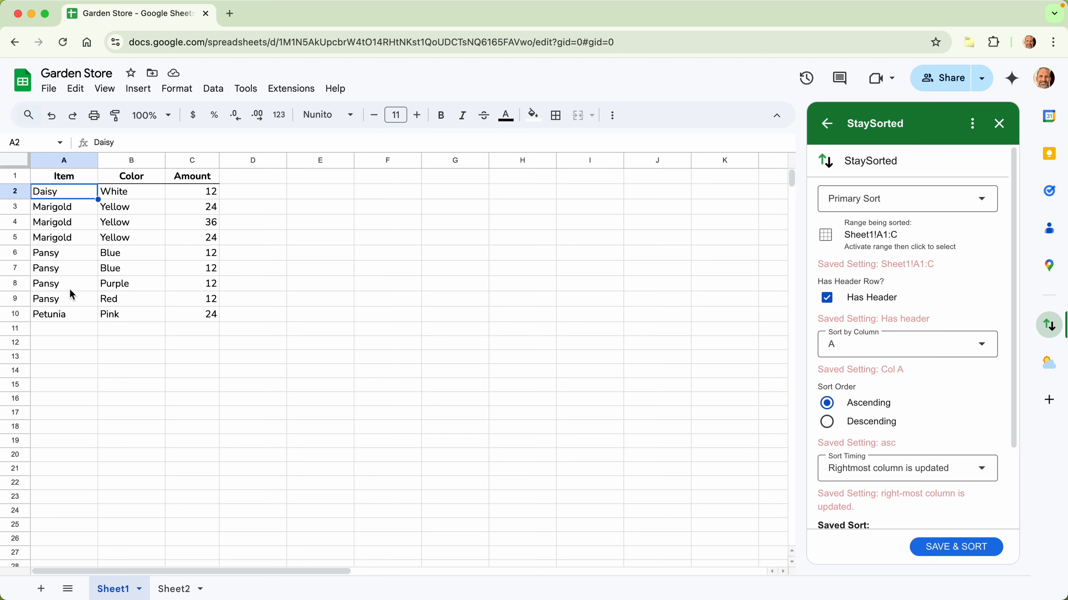
pyautogui.click(79, 330)
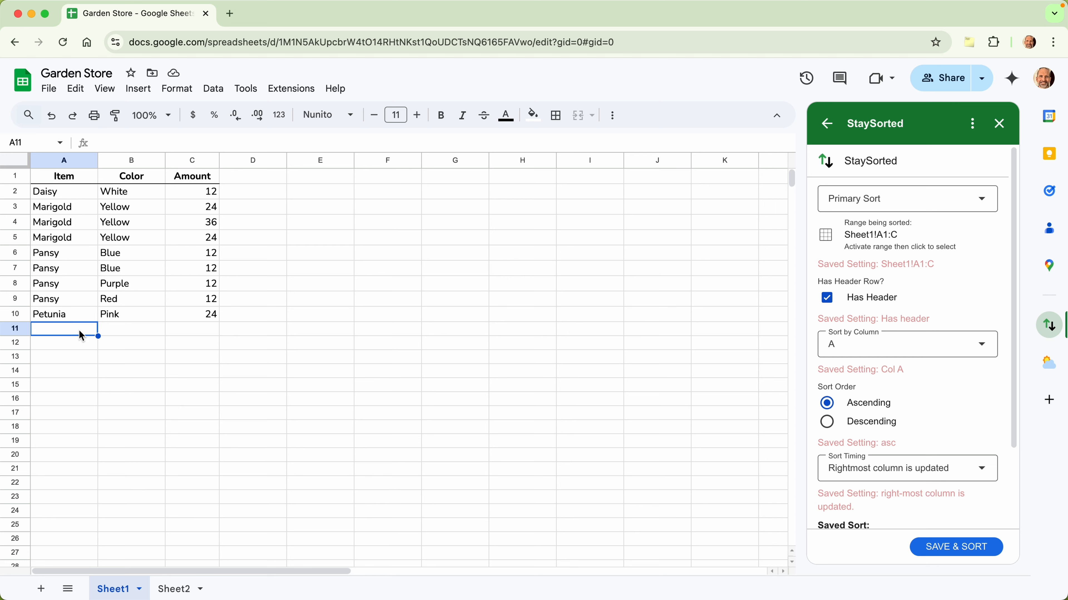
pyautogui.write('Mar')
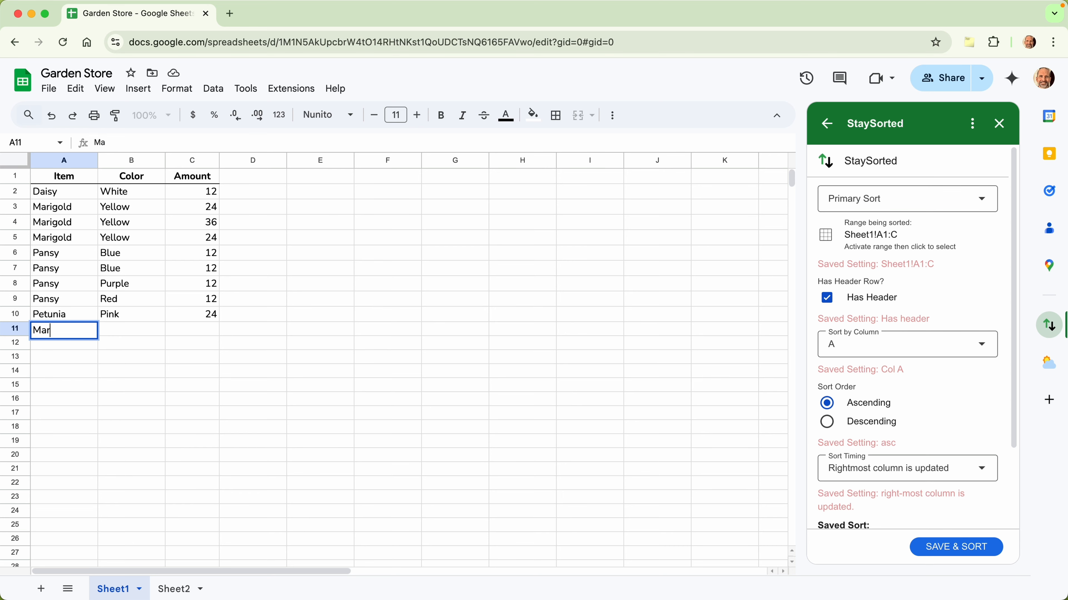
pyautogui.write('igold')
pyautogui.press('Tab')
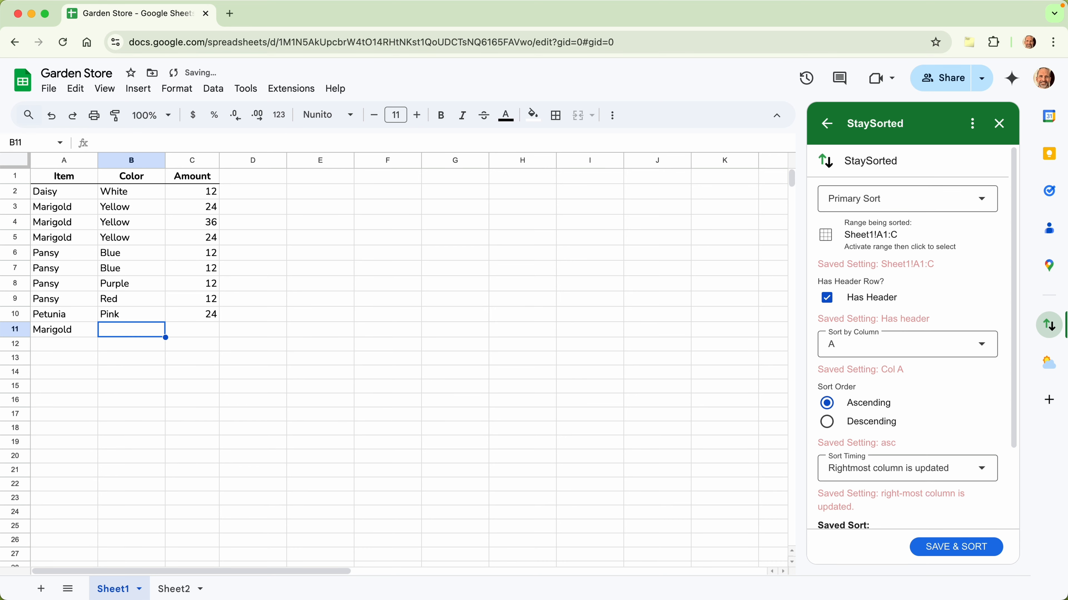
pyautogui.write('Yell')
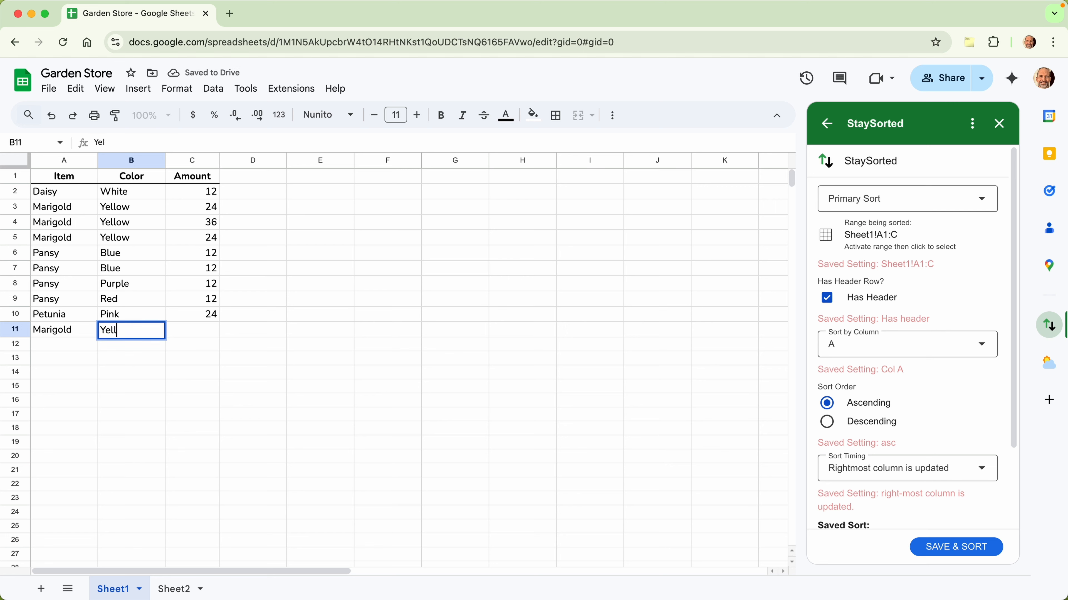
pyautogui.write('ow')
pyautogui.press('Tab')
pyautogui.write('24')
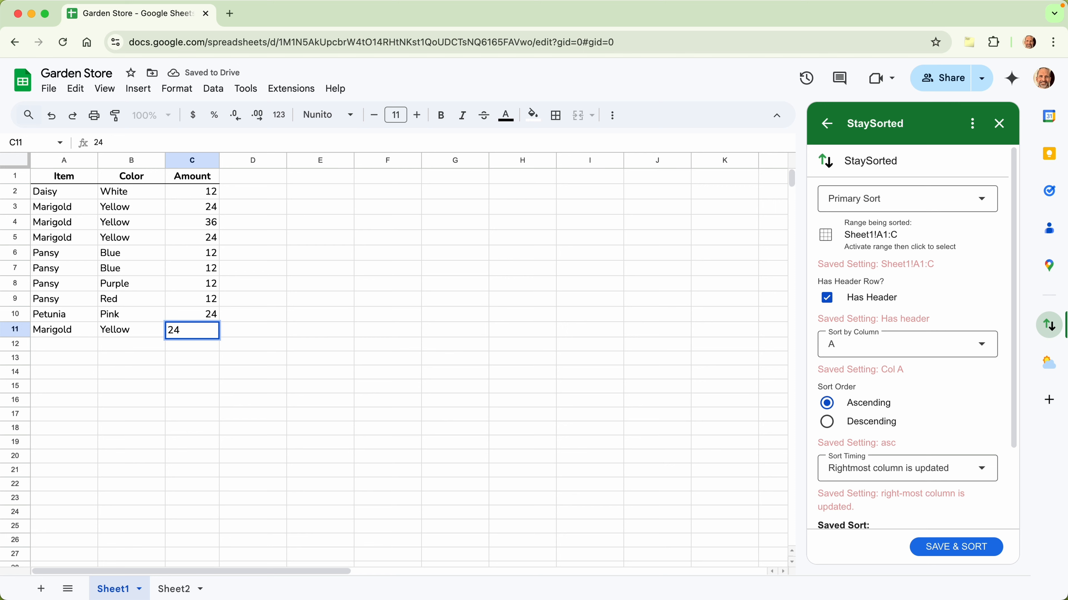
pyautogui.press('Tab')
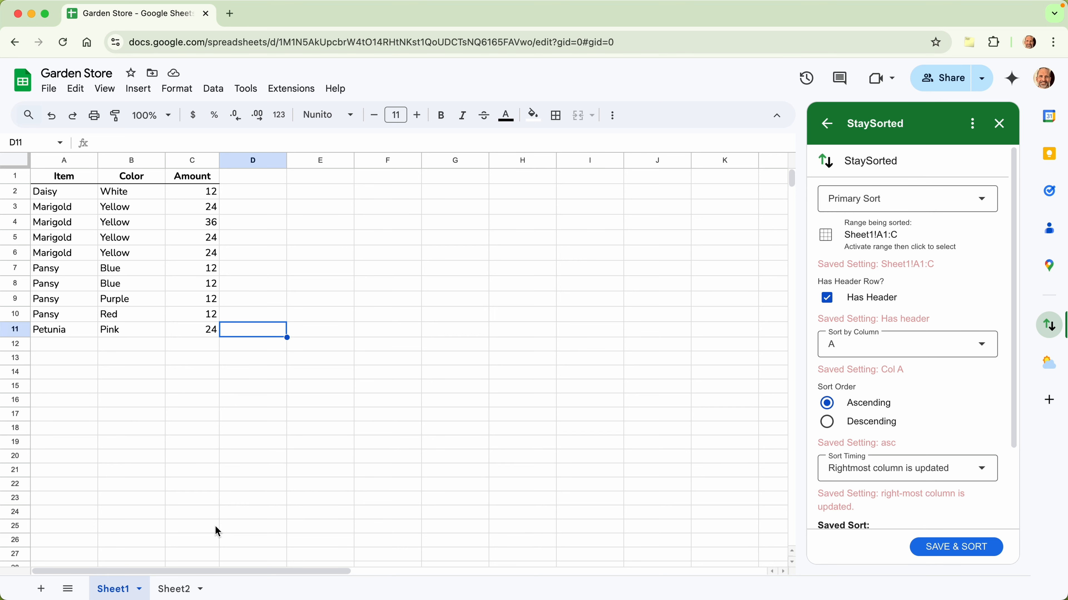
# Try setting up Sort 2 for range A1:C9 on Sheet2 by column B, and switch back to Primary Sort
pyautogui.click(172, 590)
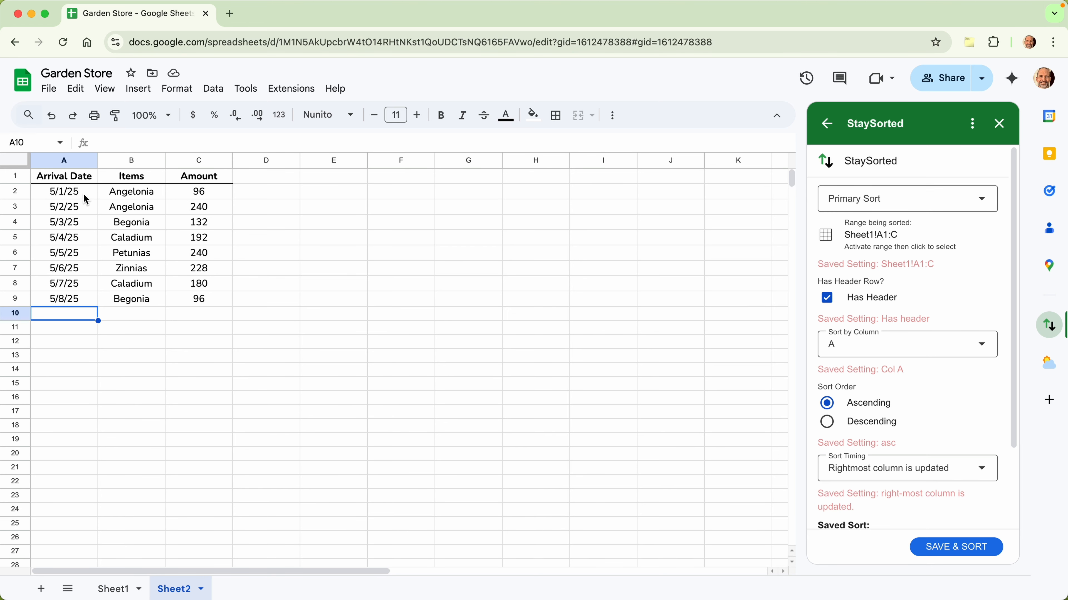
pyautogui.moveTo(79, 185); pyautogui.dragTo(210, 302)
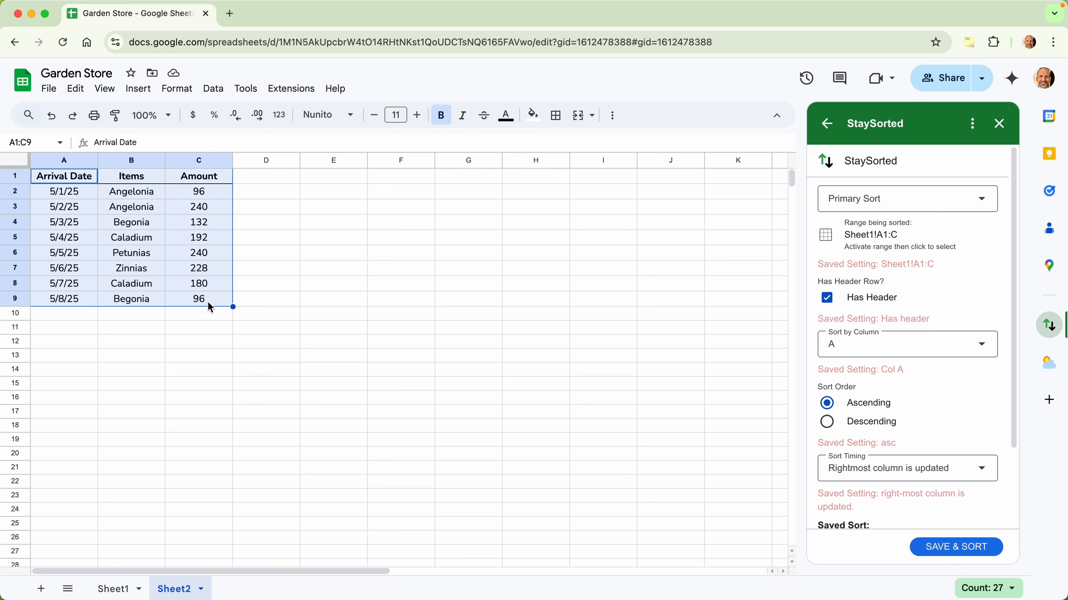
pyautogui.click(830, 199)
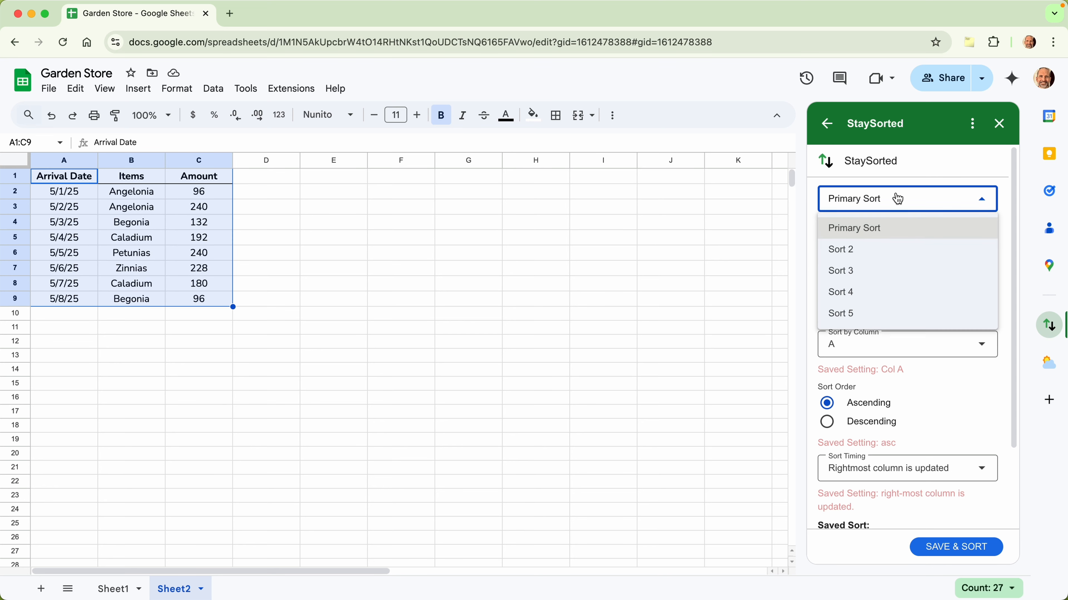
pyautogui.click(859, 260)
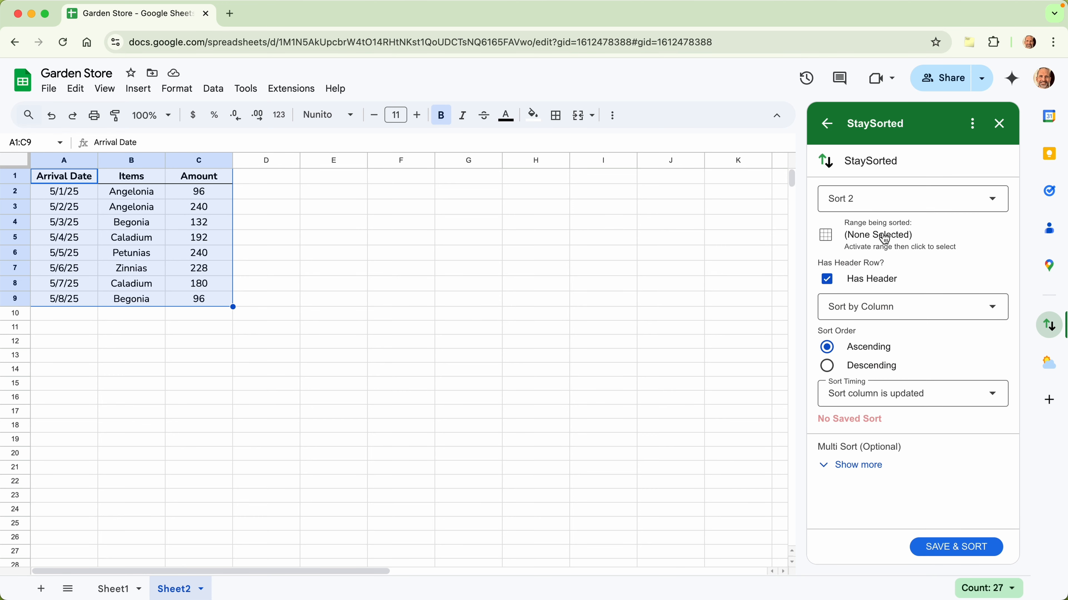
pyautogui.click(883, 239)
pyautogui.click(882, 319)
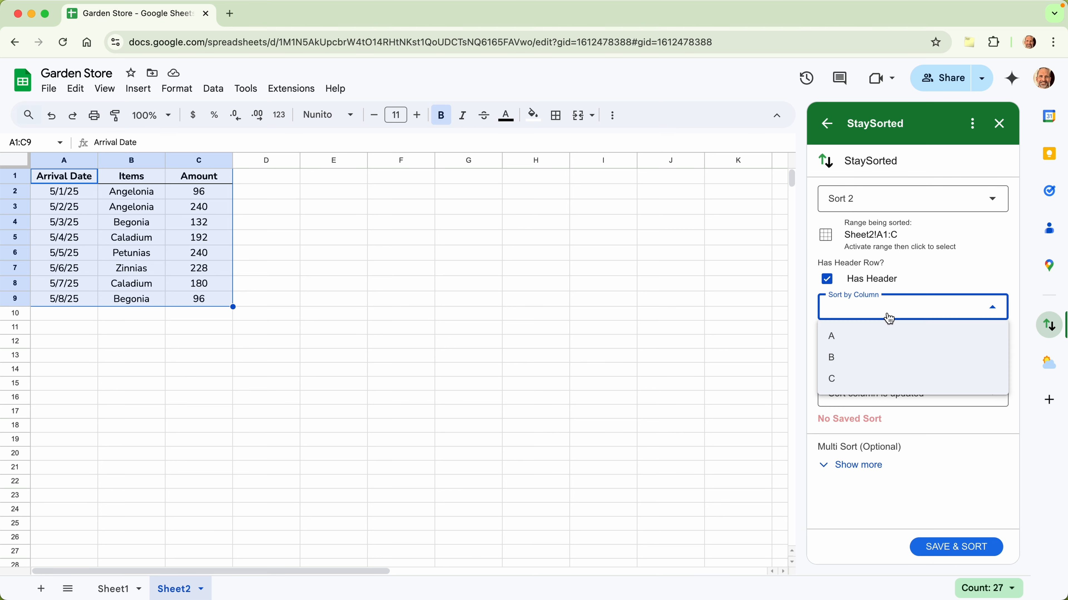
pyautogui.click(874, 365)
pyautogui.click(901, 206)
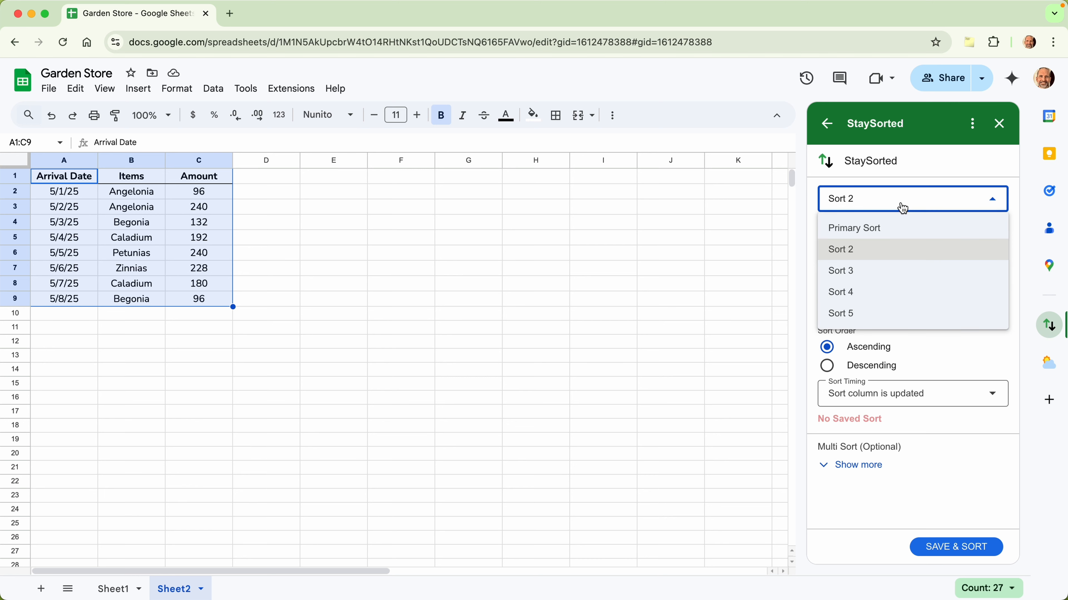
pyautogui.click(901, 229)
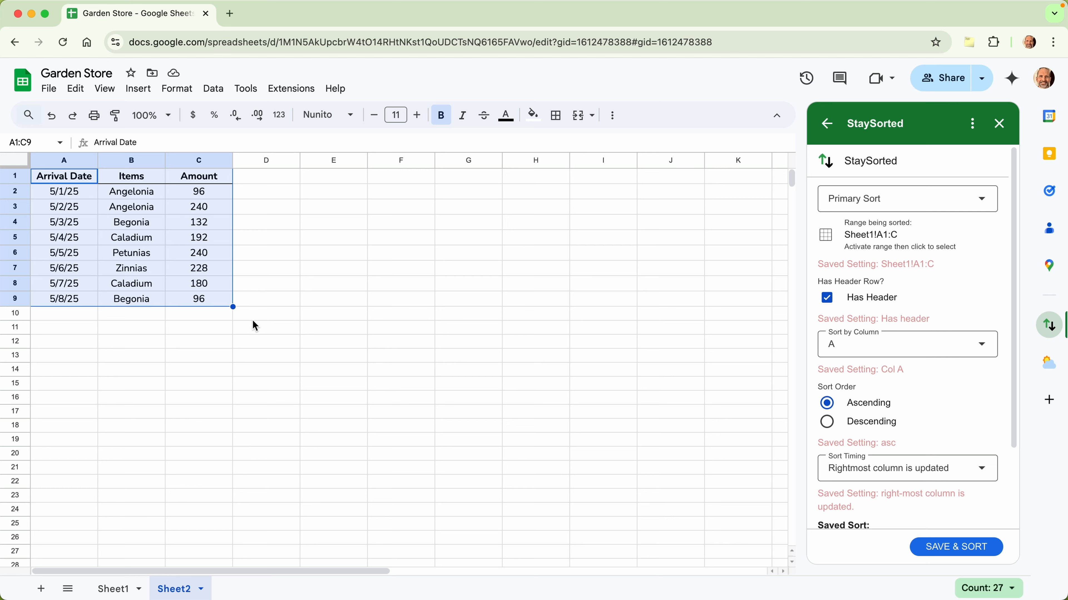
pyautogui.click(175, 318)
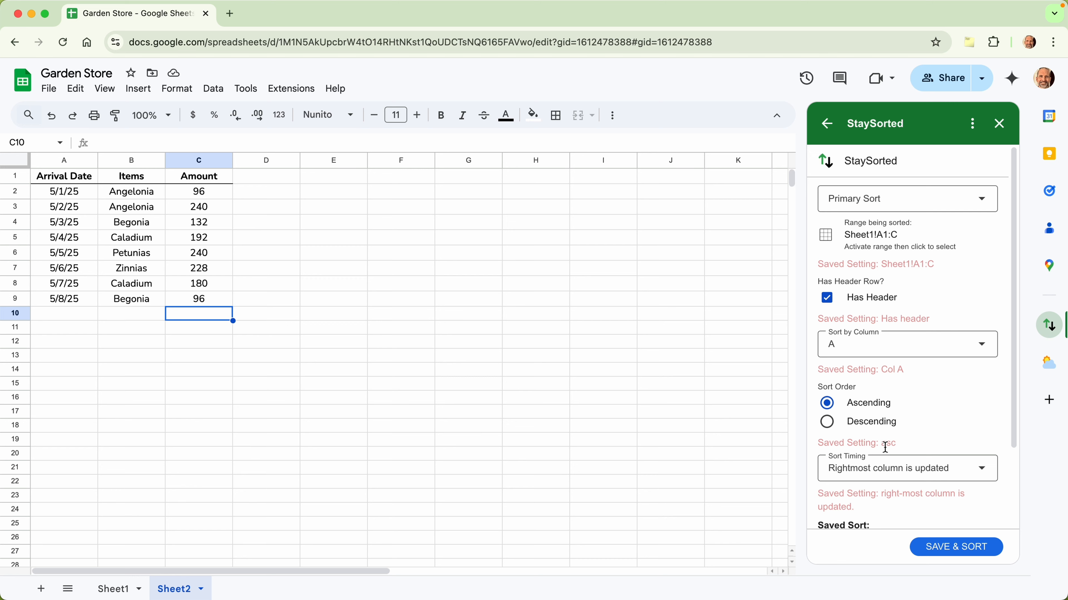
pyautogui.click(929, 549)
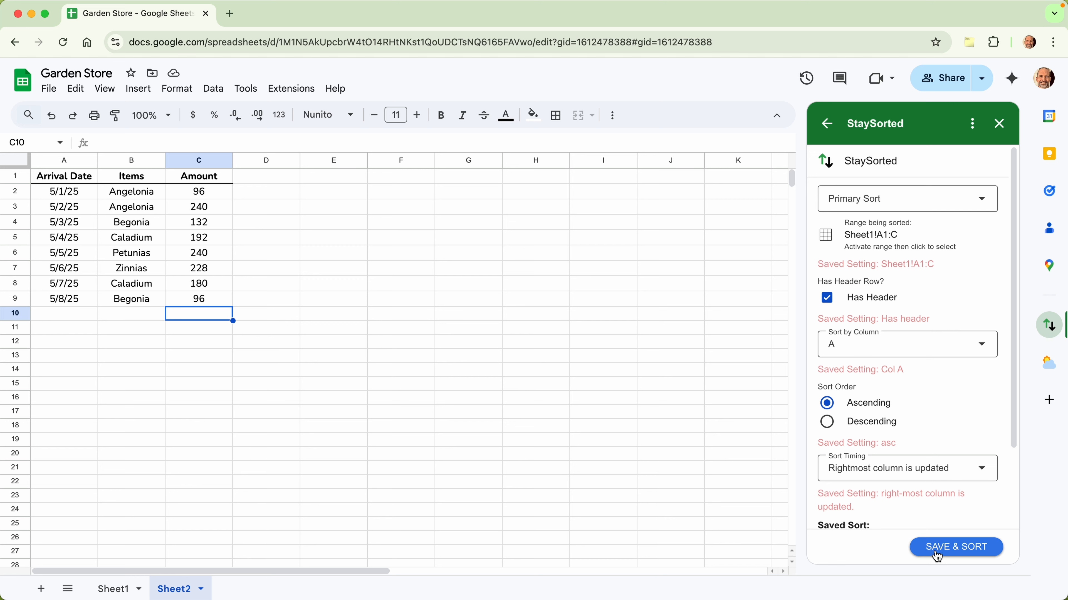
pyautogui.click(82, 314)
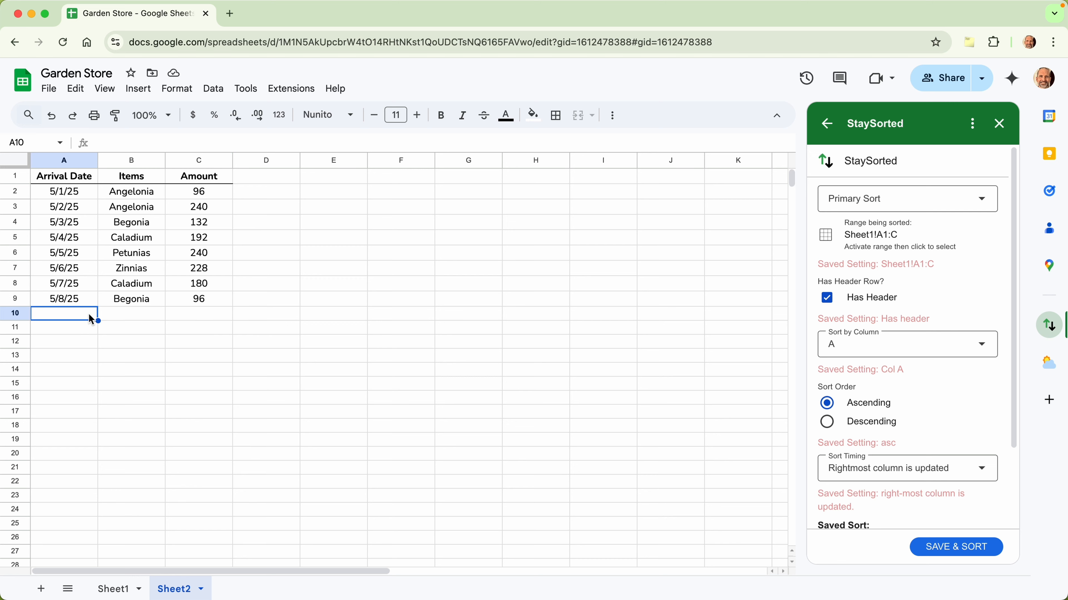
pyautogui.click(121, 313)
pyautogui.click(196, 319)
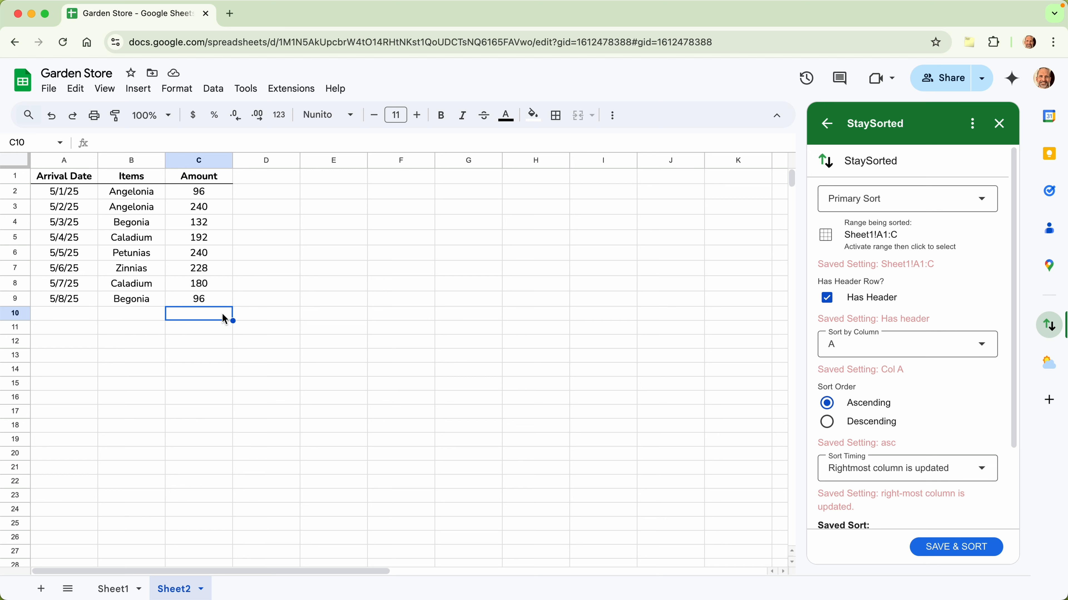
pyautogui.click(260, 321)
pyautogui.click(126, 315)
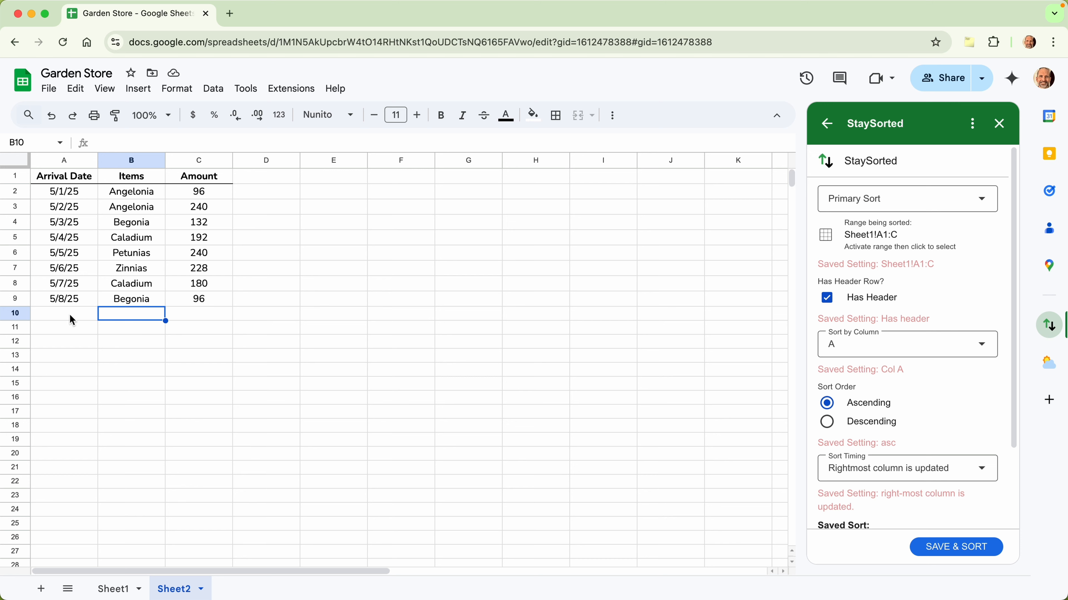
pyautogui.click(70, 314)
pyautogui.click(112, 319)
pyautogui.click(198, 316)
pyautogui.click(76, 336)
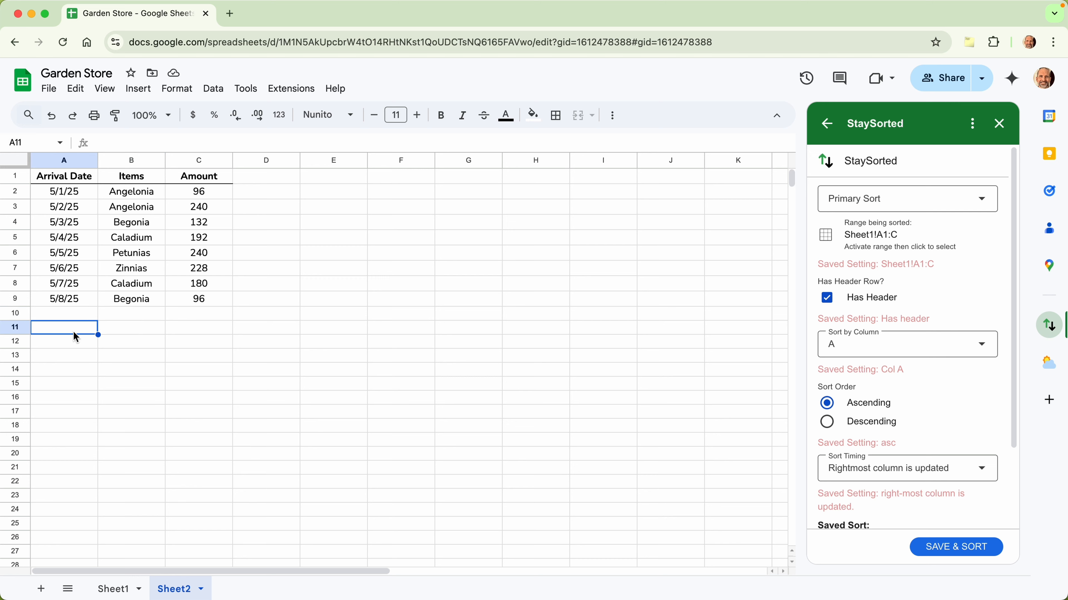
pyautogui.click(135, 335)
pyautogui.click(201, 329)
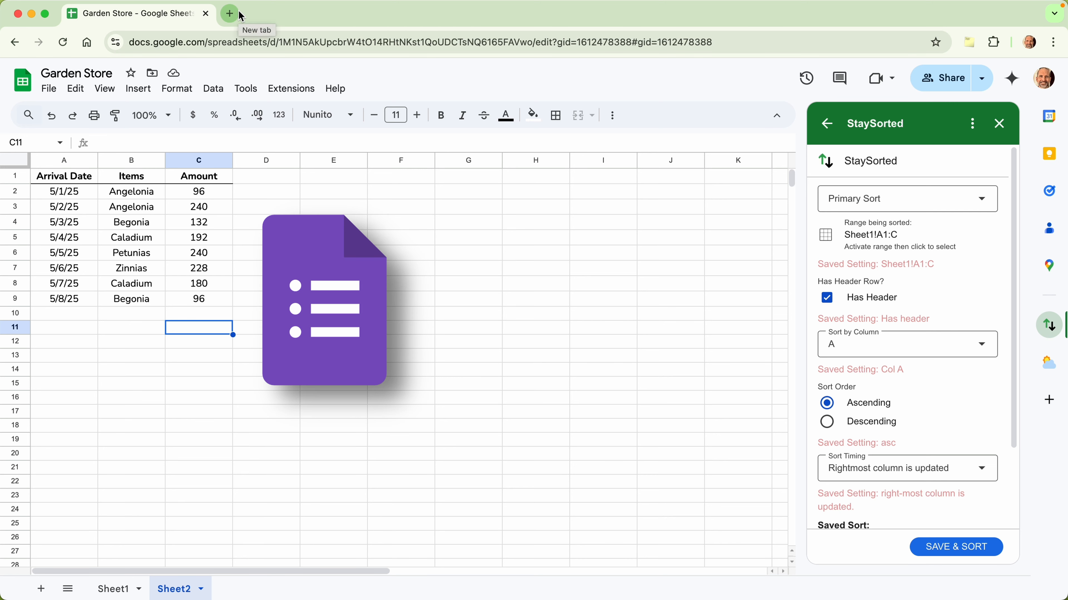
pyautogui.click(187, 314)
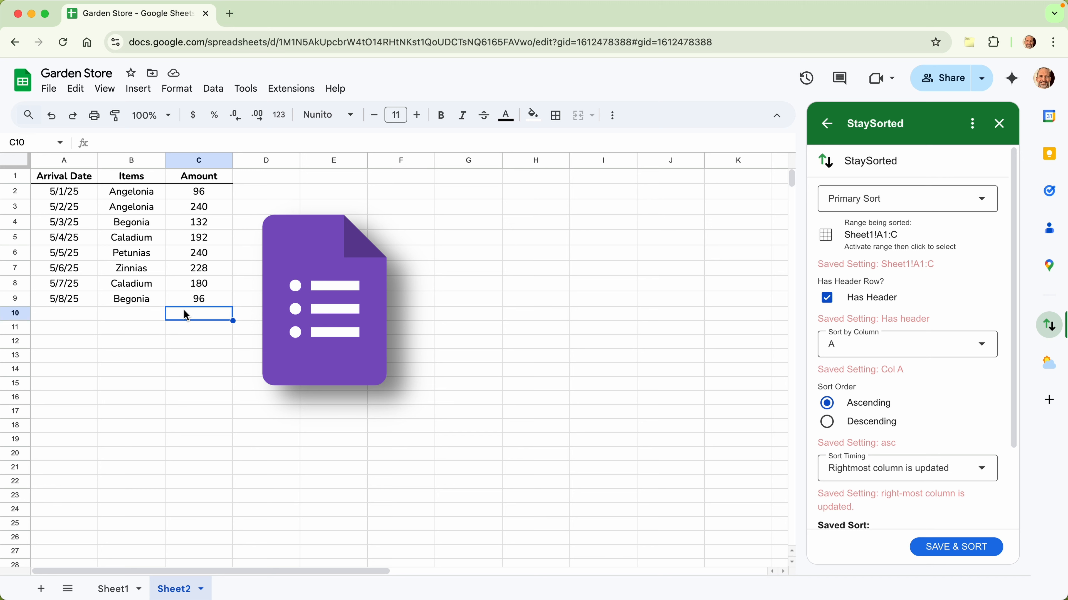
pyautogui.click(139, 321)
pyautogui.click(80, 320)
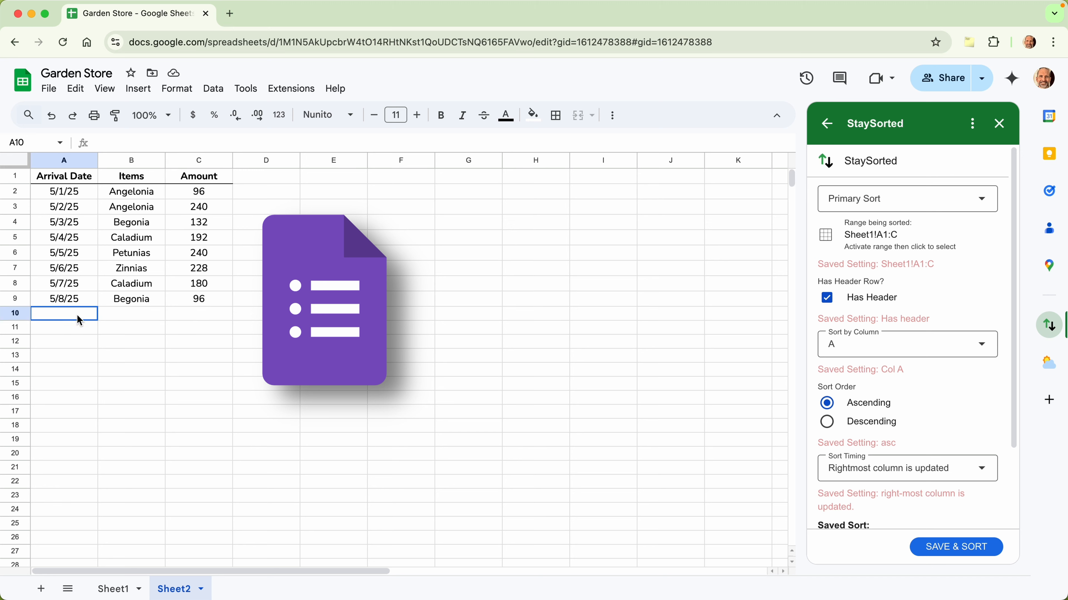
pyautogui.click(84, 330)
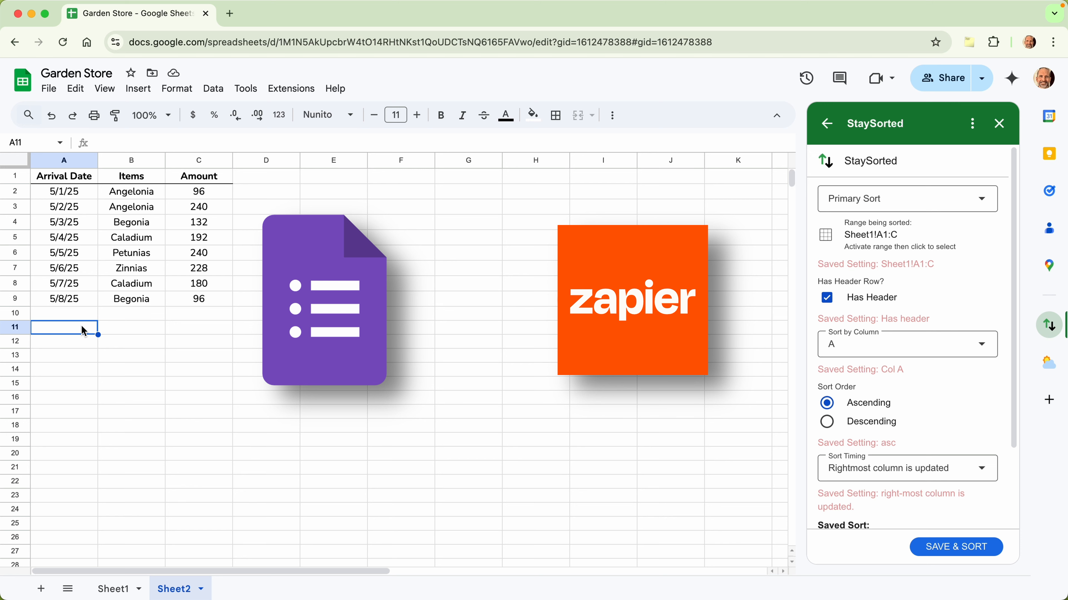
pyautogui.click(81, 313)
pyautogui.click(145, 314)
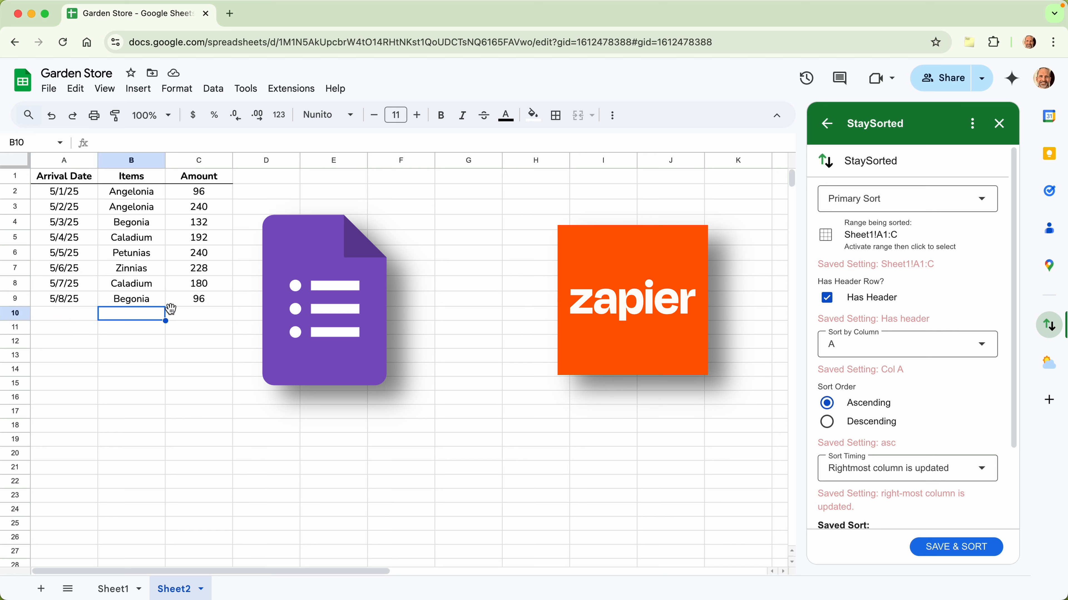
pyautogui.click(190, 316)
pyautogui.click(247, 319)
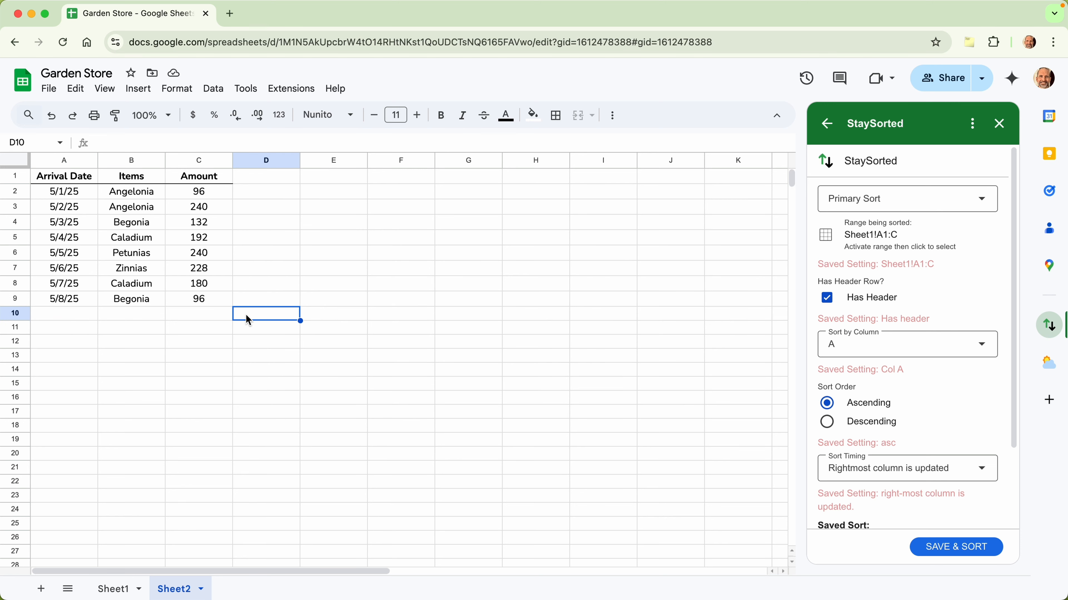
# Add the StaySorted hourly sorter to the spreadsheet and return to the sort settings
pyautogui.click(981, 127)
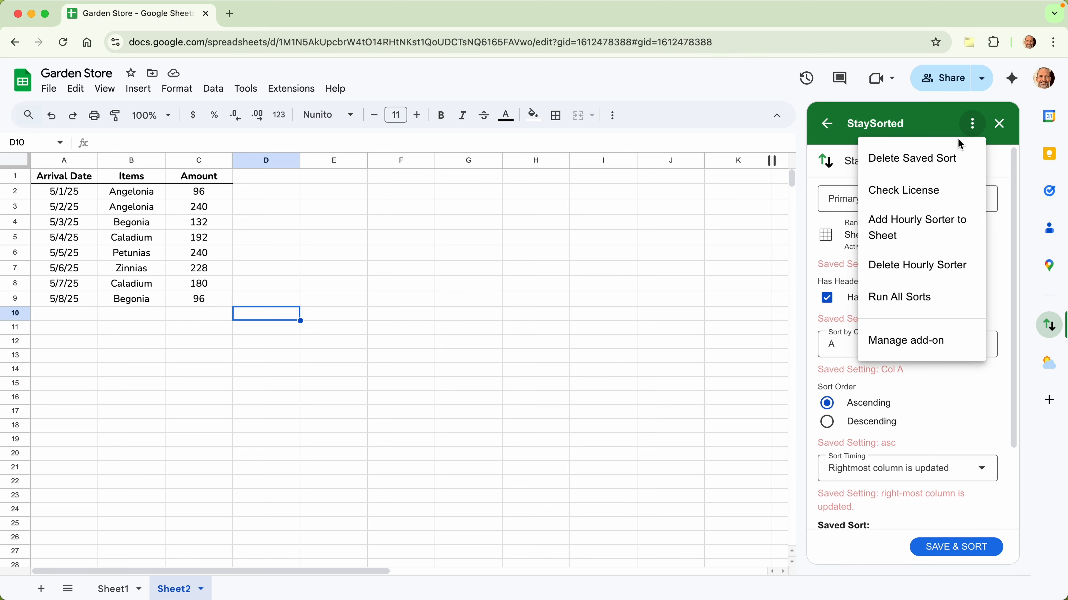
pyautogui.click(919, 234)
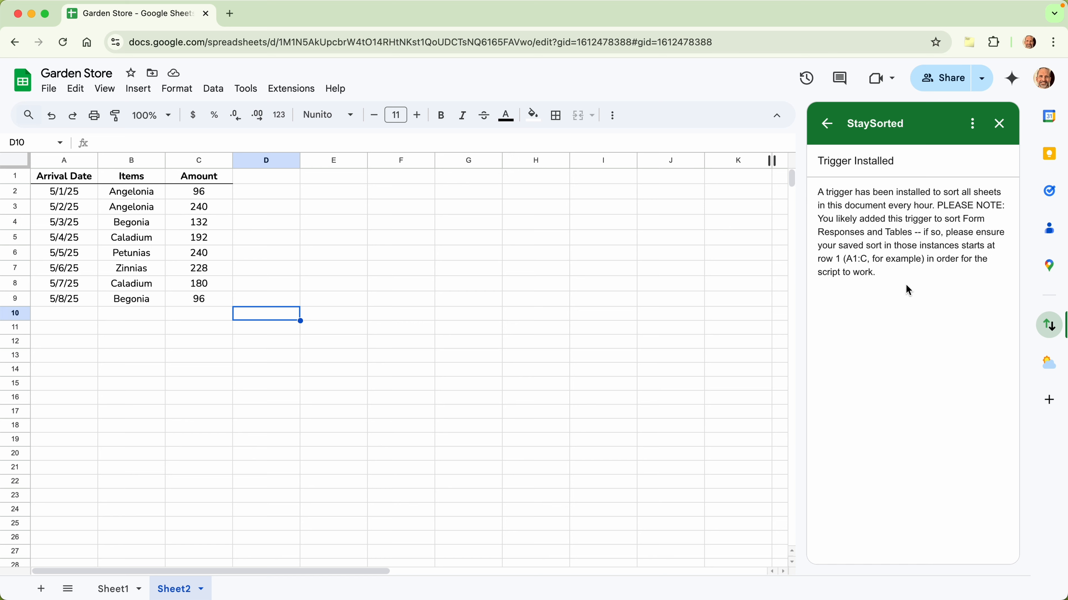
pyautogui.click(828, 128)
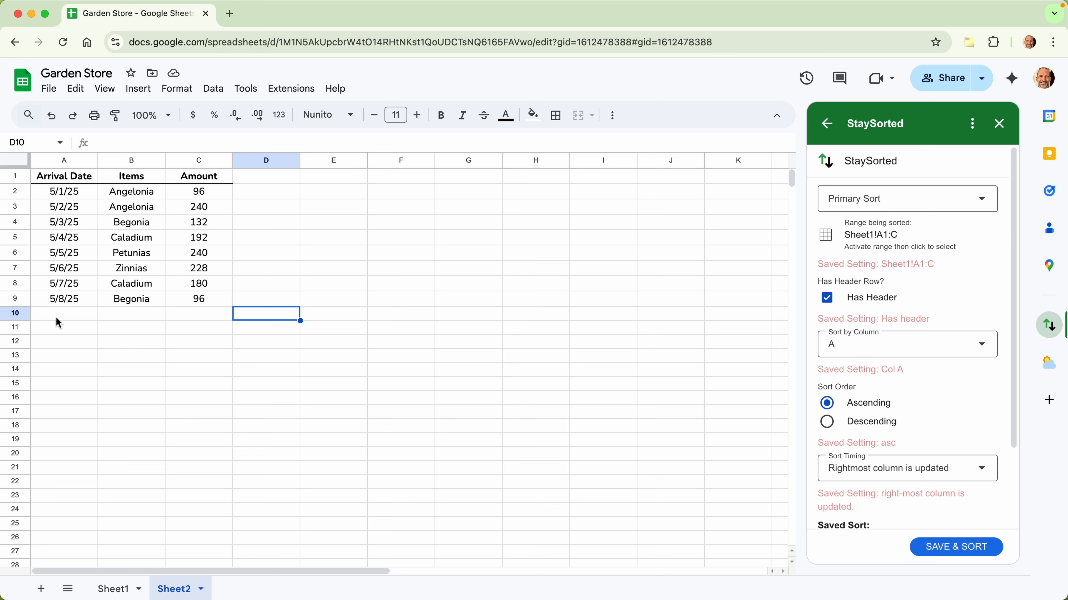
# Select the empty range A10:C19 on Sheet2 and review the saved primary sort's details
pyautogui.moveTo(56, 317); pyautogui.dragTo(231, 445)
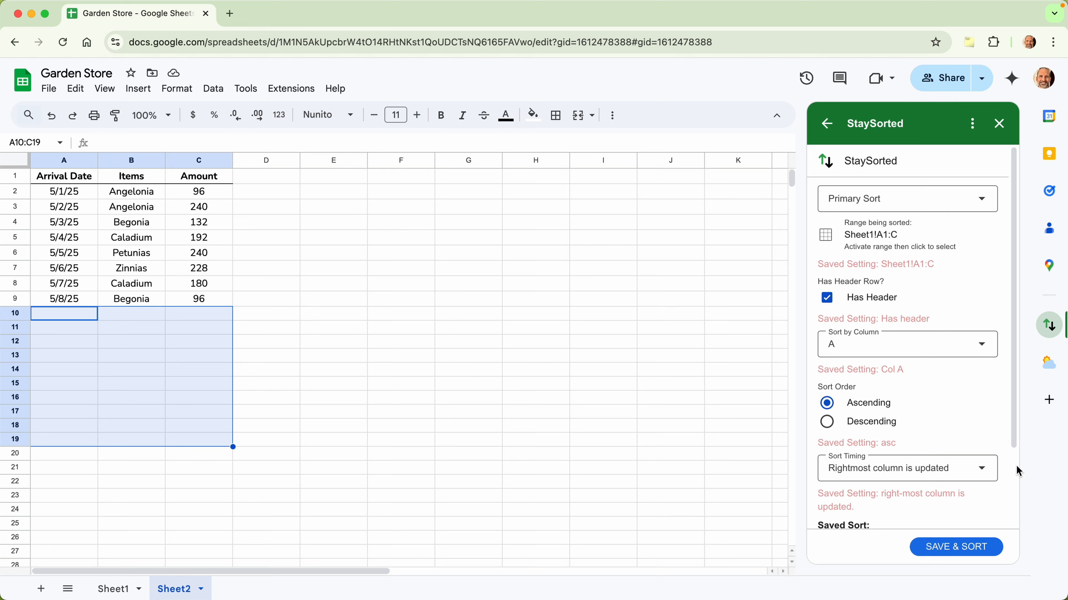
pyautogui.scroll(-3, 1016, 465)
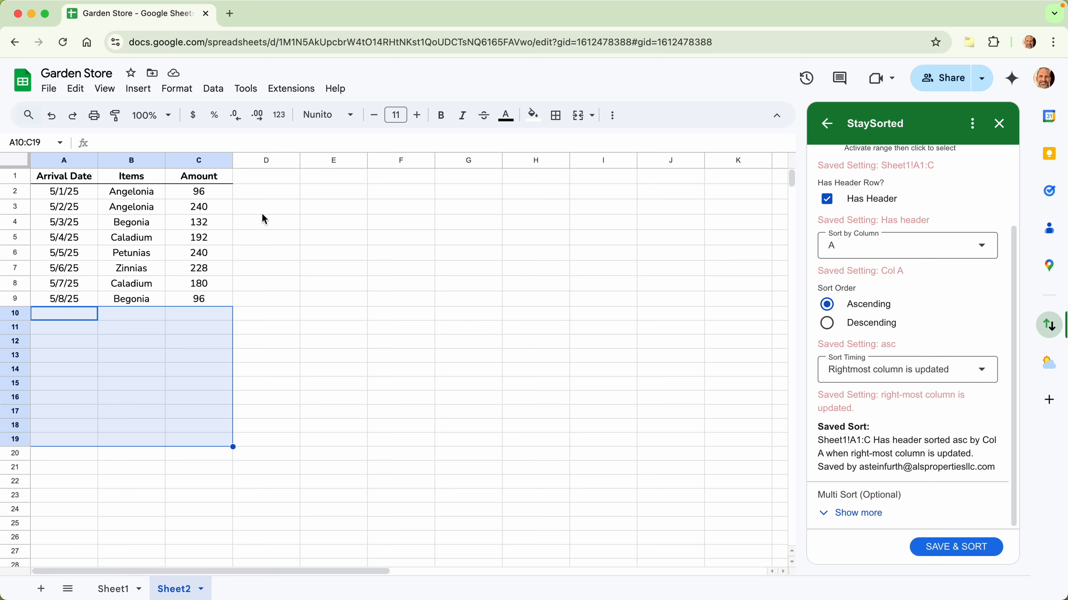